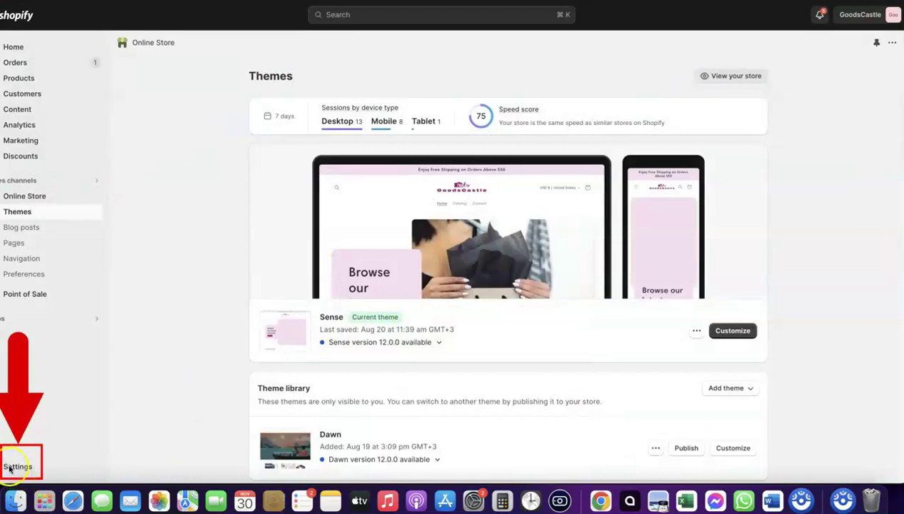
Step: Open the payment settings of the GoodsCastle store
click(16, 467)
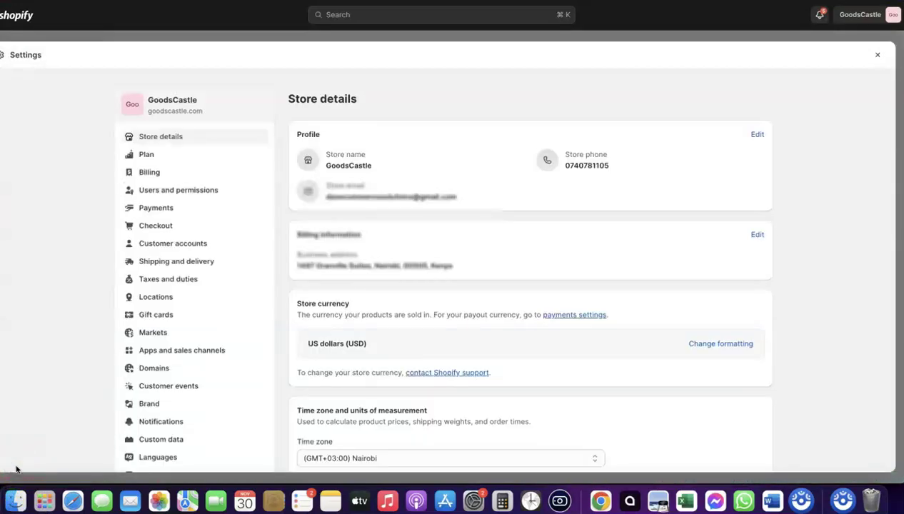
click(150, 208)
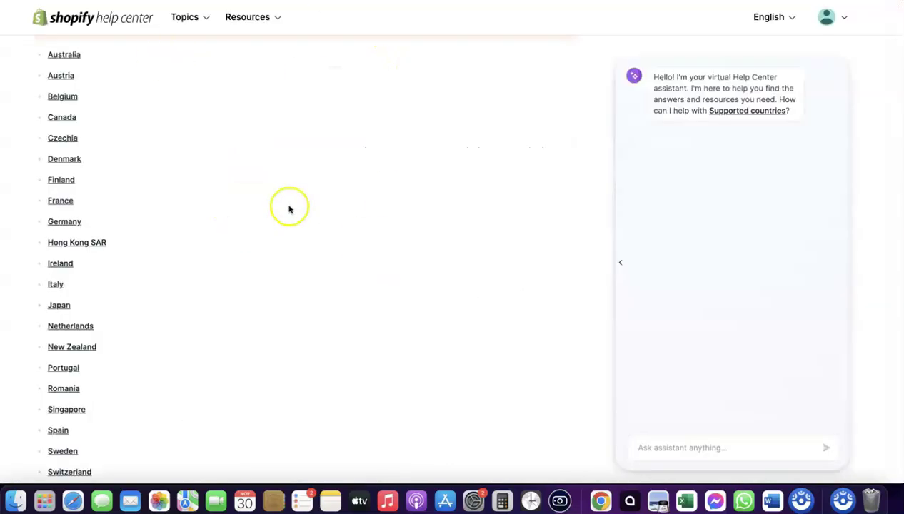
Step: Review the Shopify Help Center list of countries that support Shopify Payments
scroll(290, 207, up, 5)
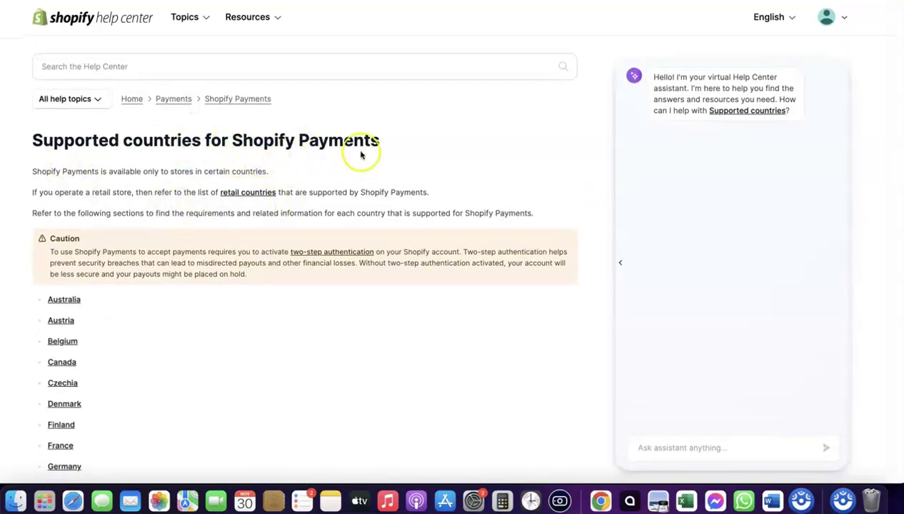
scroll(361, 153, down, 4)
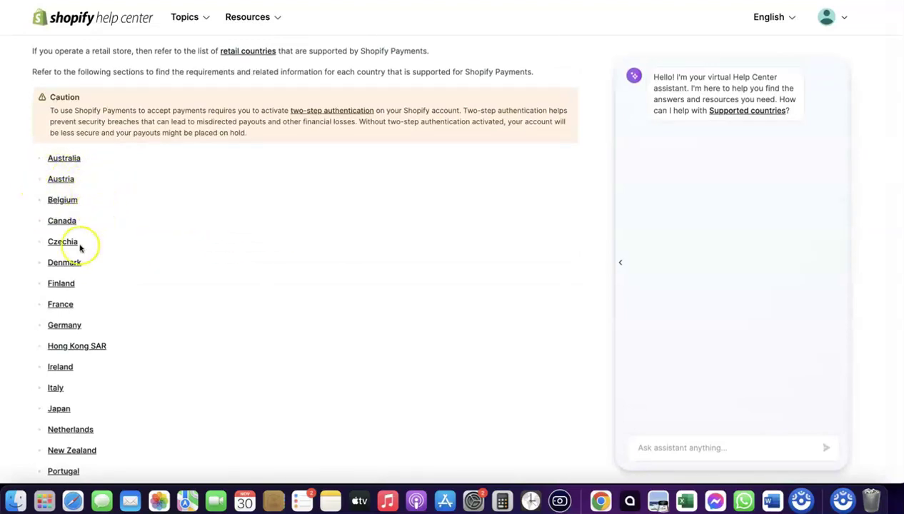
scroll(114, 264, down, 2)
scroll(105, 262, down, 2)
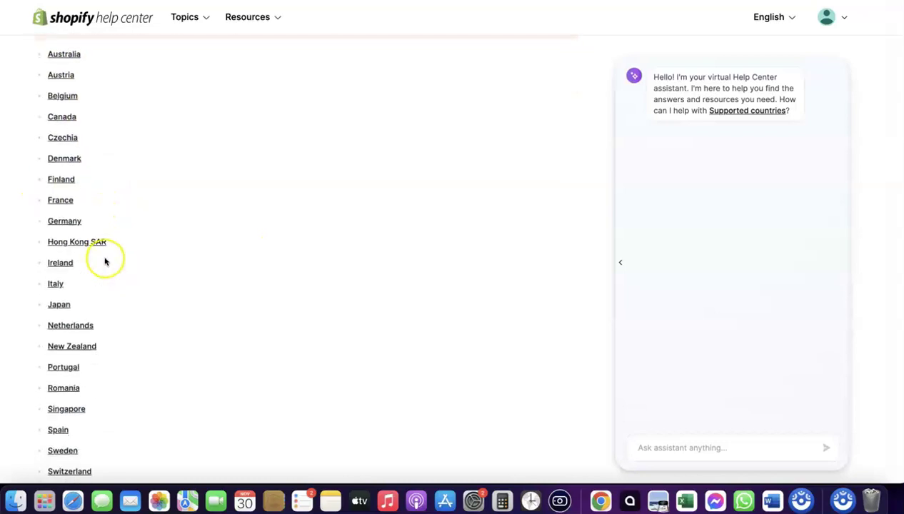
scroll(68, 336, down, 2)
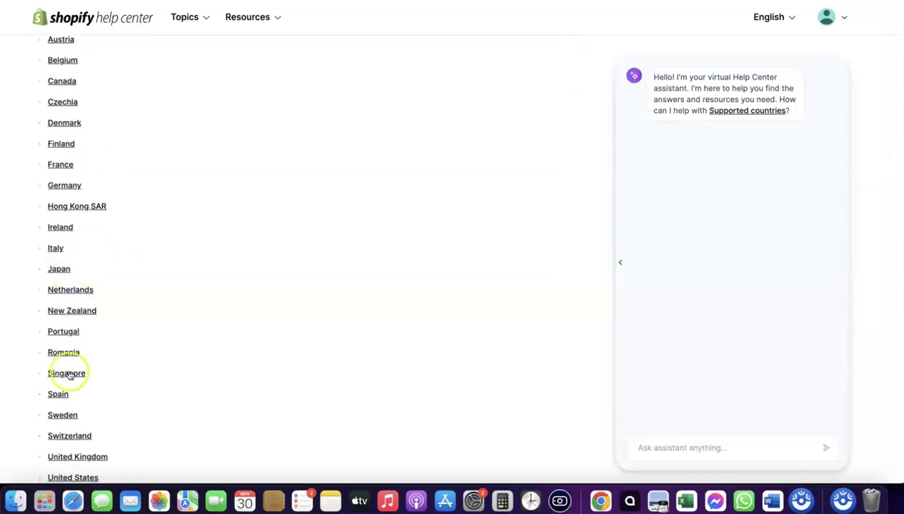
scroll(81, 364, down, 4)
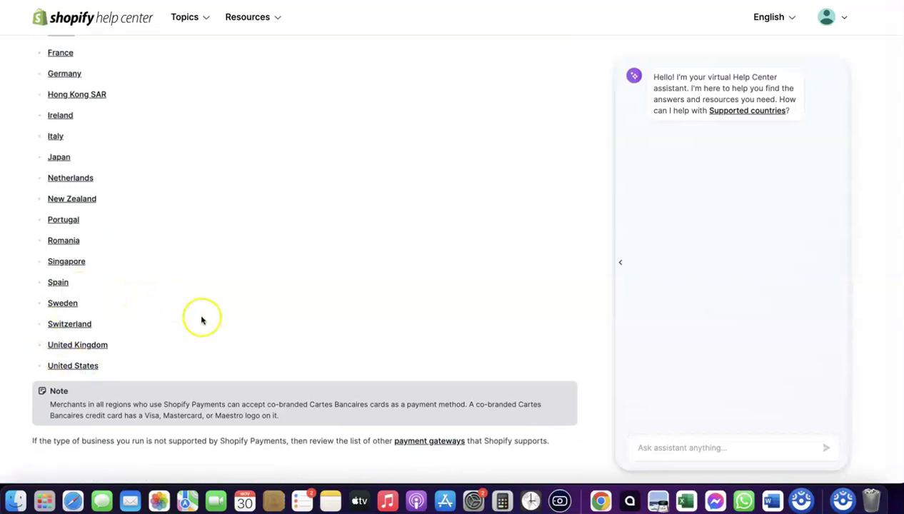
scroll(202, 319, up, 3)
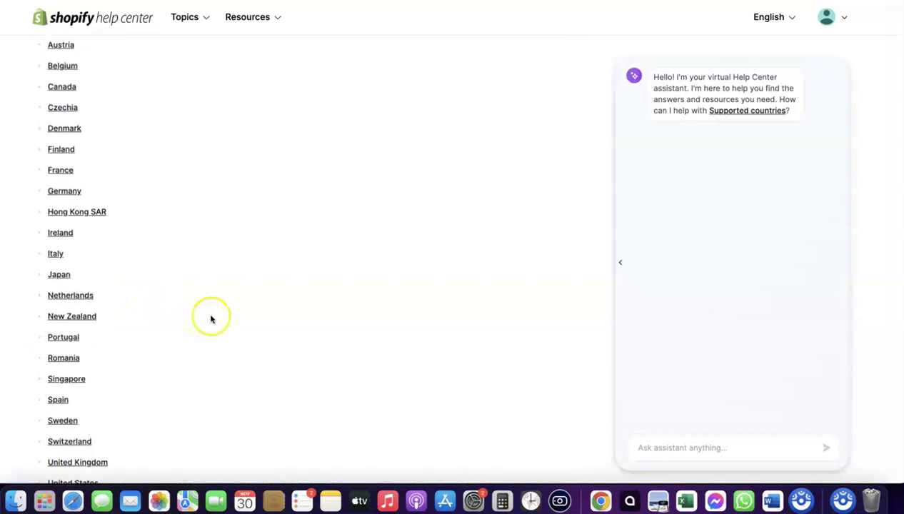
scroll(69, 59, up, 1)
scroll(69, 60, up, 2)
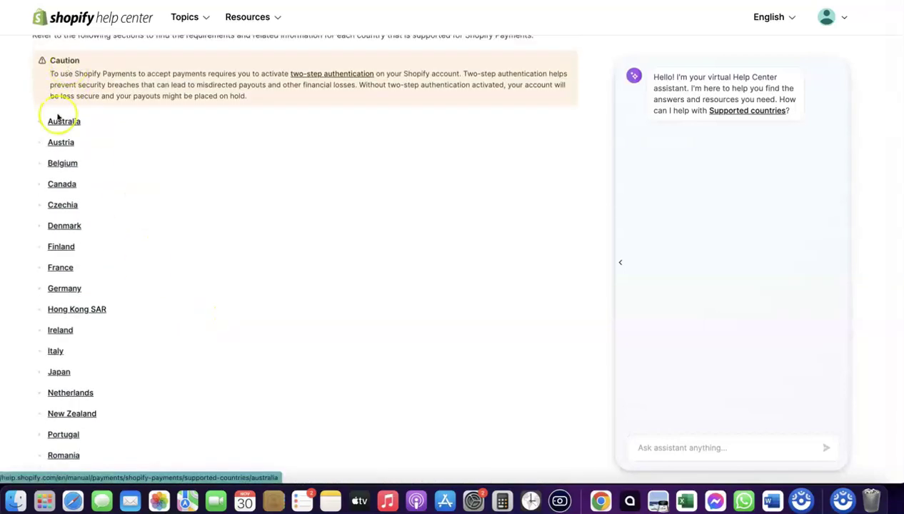
scroll(163, 153, up, 6)
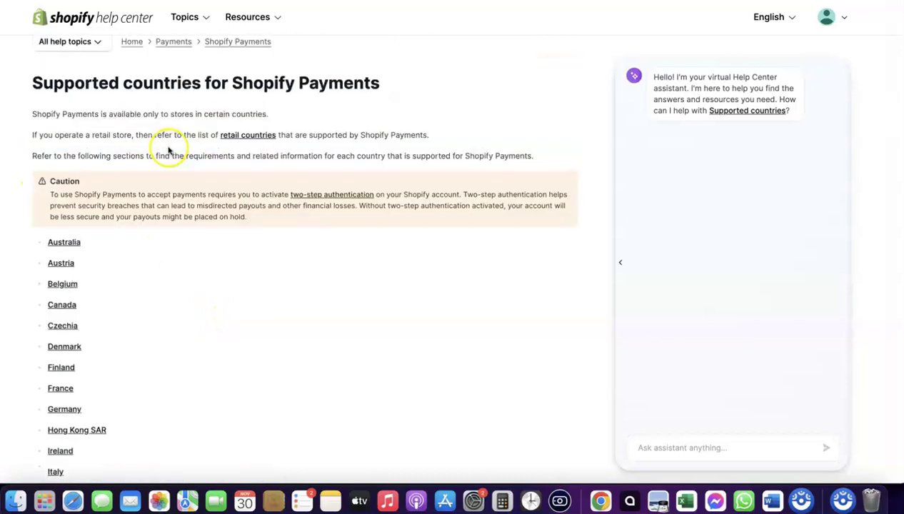
scroll(161, 141, down, 9)
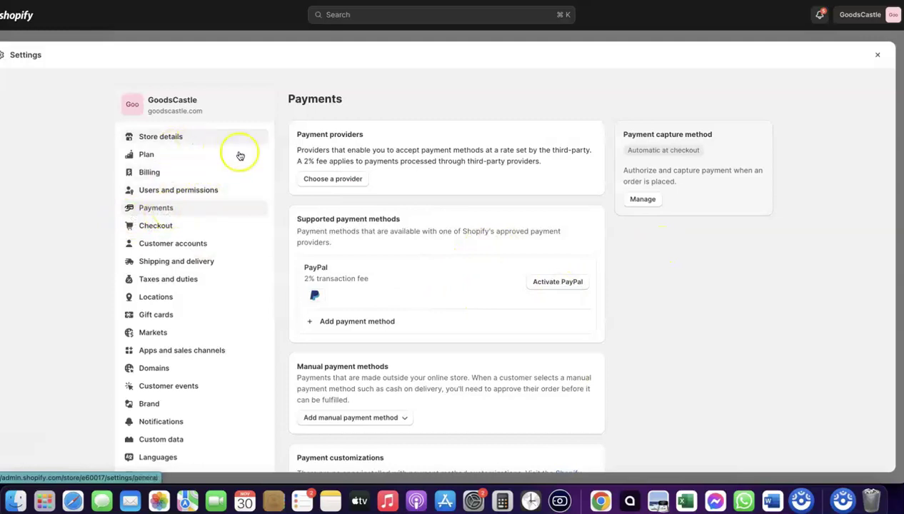
Step: Look up Stripe among the third-party payment providers and open its provider entry
click(329, 183)
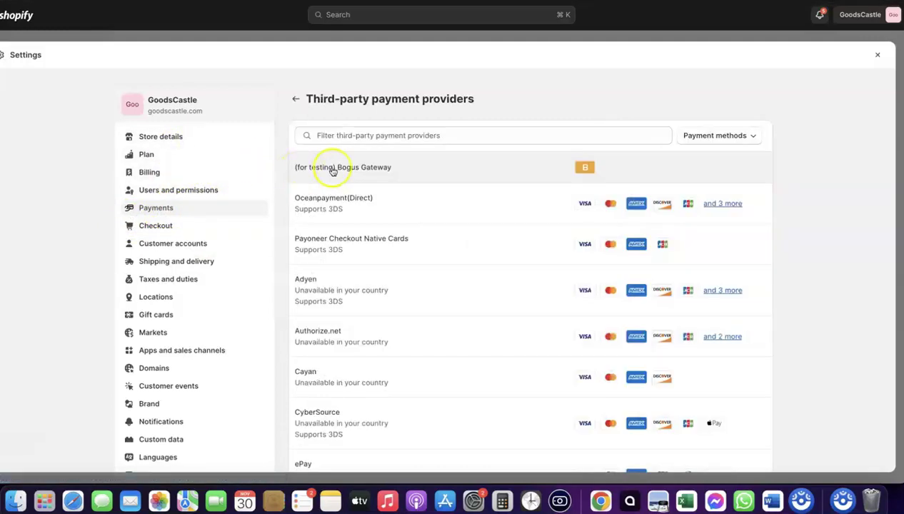
click(457, 135)
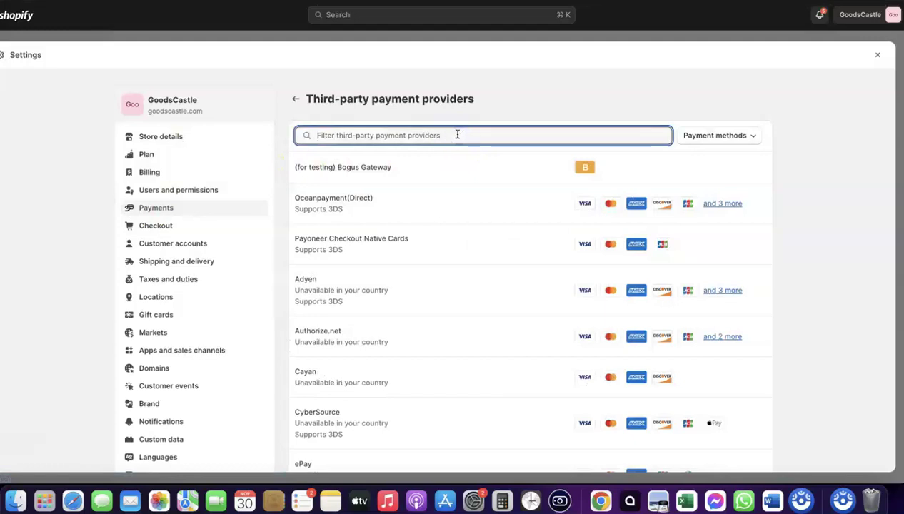
text(Stripe)
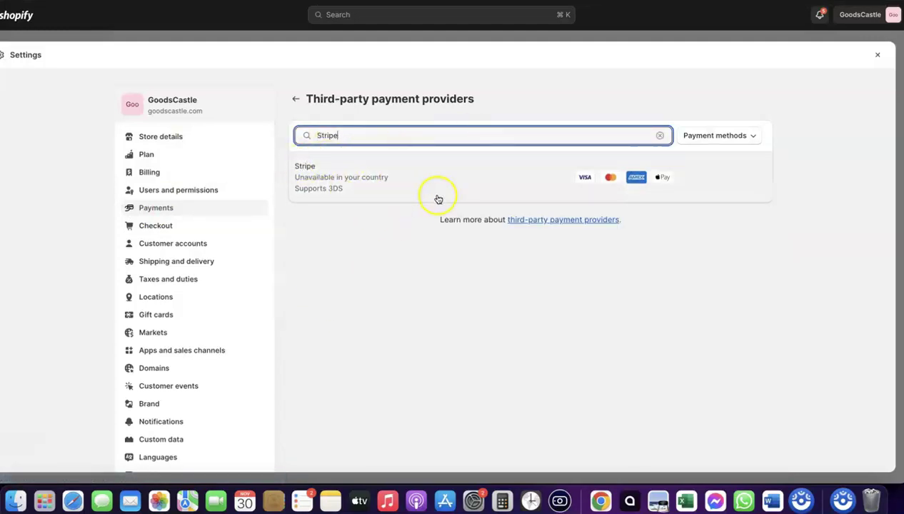
click(369, 178)
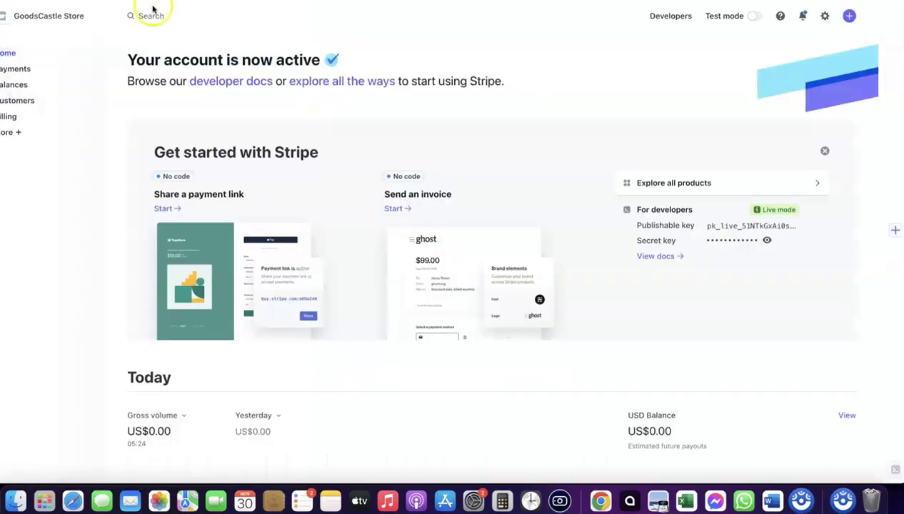
Step: Connect the GoodsCastle Store Stripe account to Shopify and return to the store's payment settings
click(86, 17)
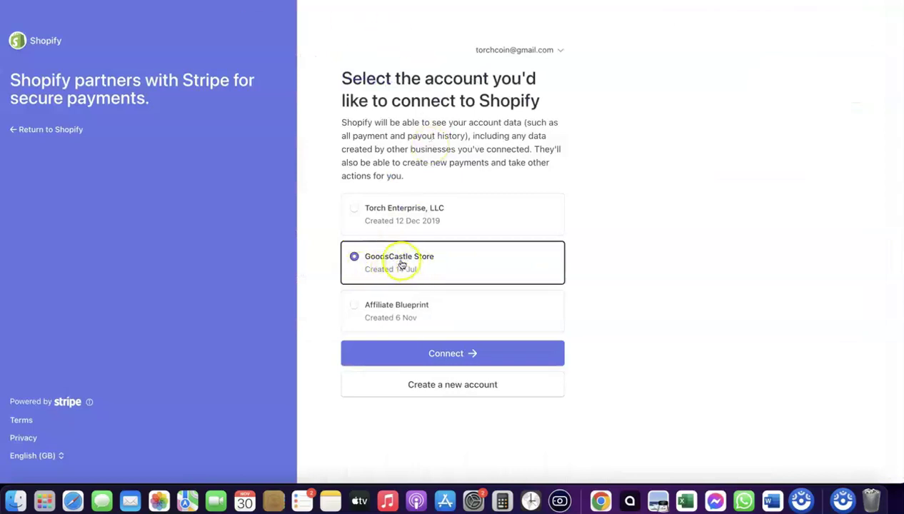
click(449, 354)
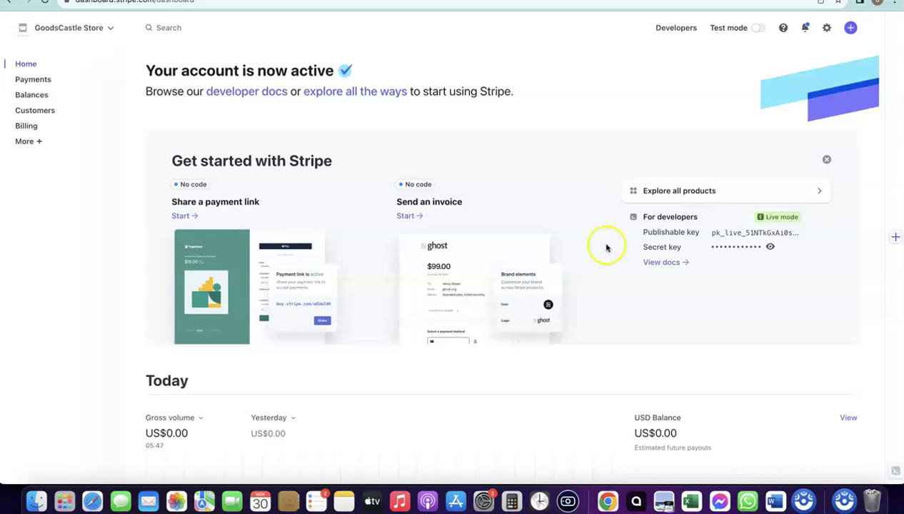
key(ctrl+Tab)
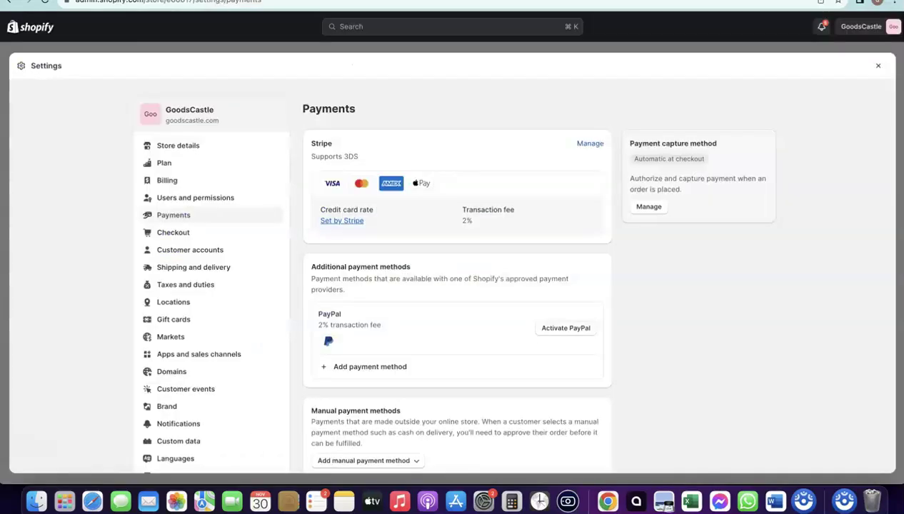
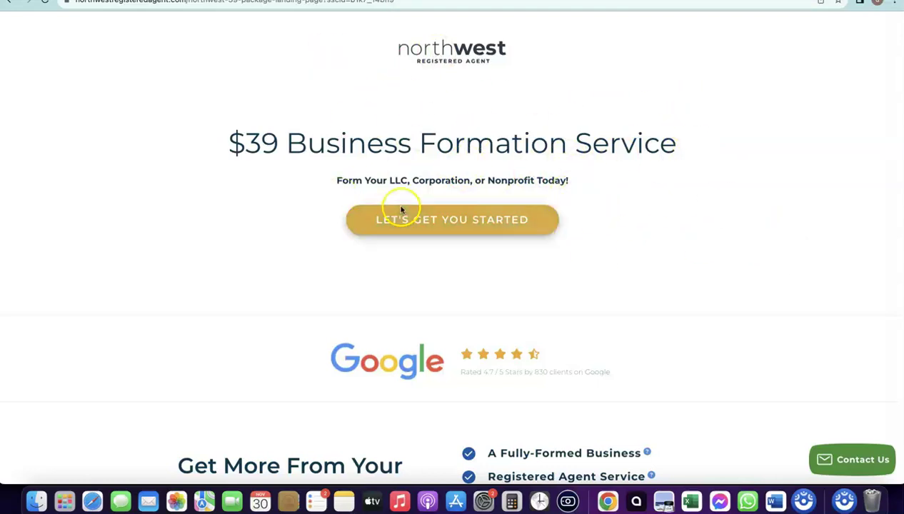
Step: Start the $39 business formation order on the Northwest Registered Agent site and set the LLC's formation state to NM - New Mexico
click(447, 220)
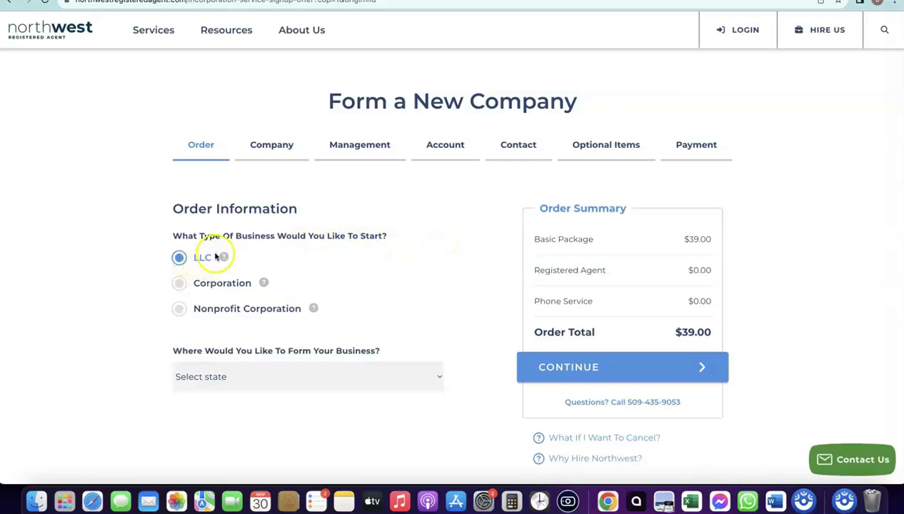
scroll(222, 272, down, 1)
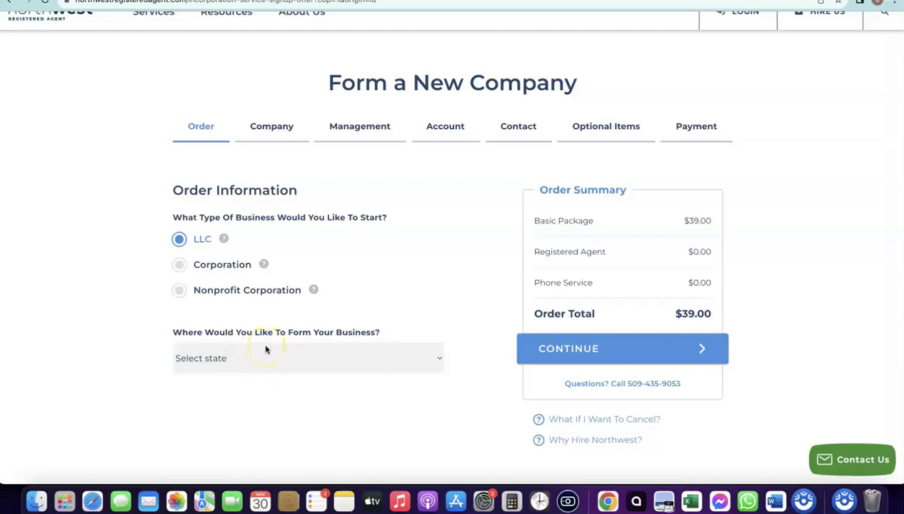
click(258, 354)
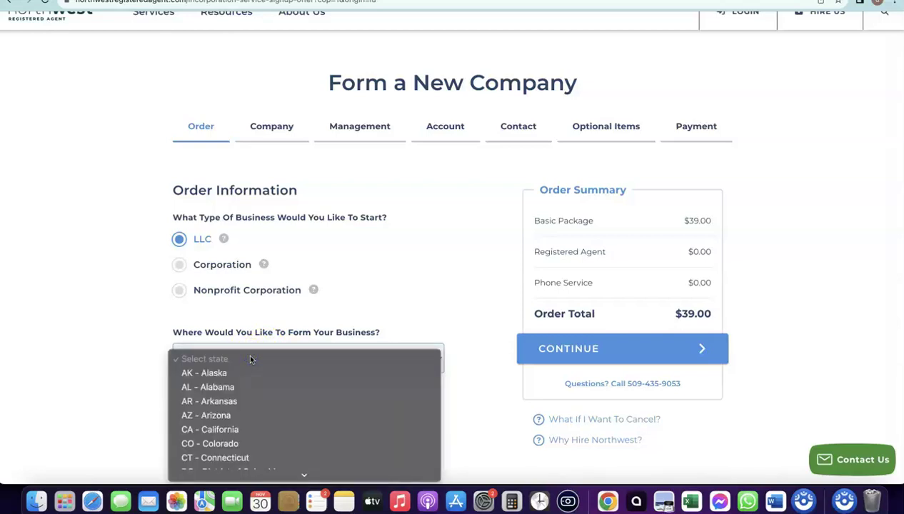
click(101, 303)
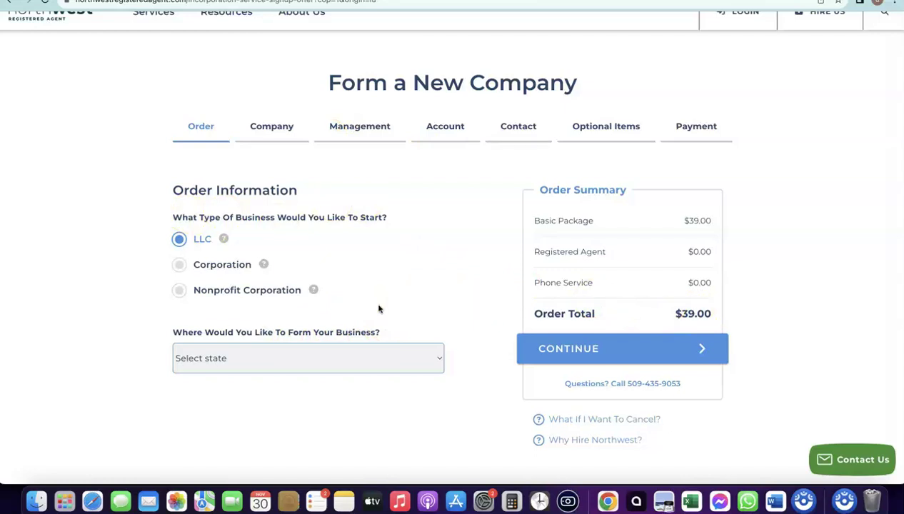
click(312, 359)
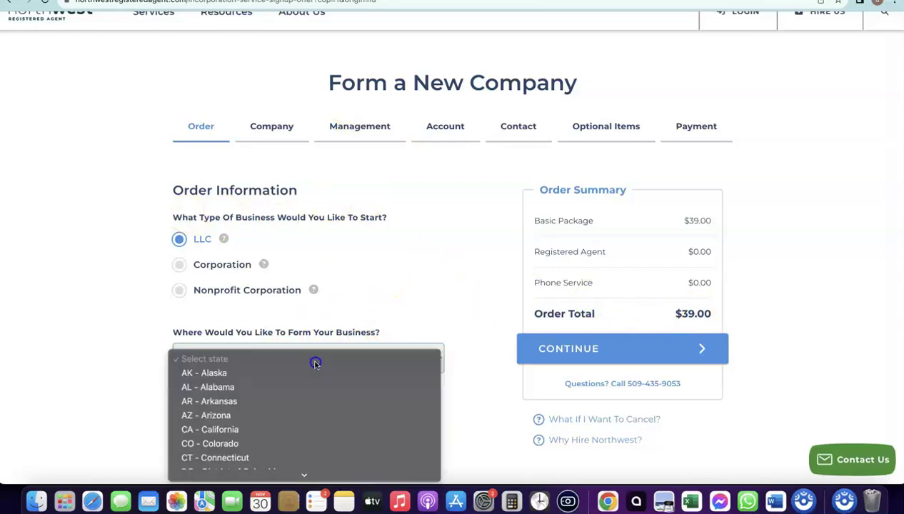
scroll(311, 357, down, 5)
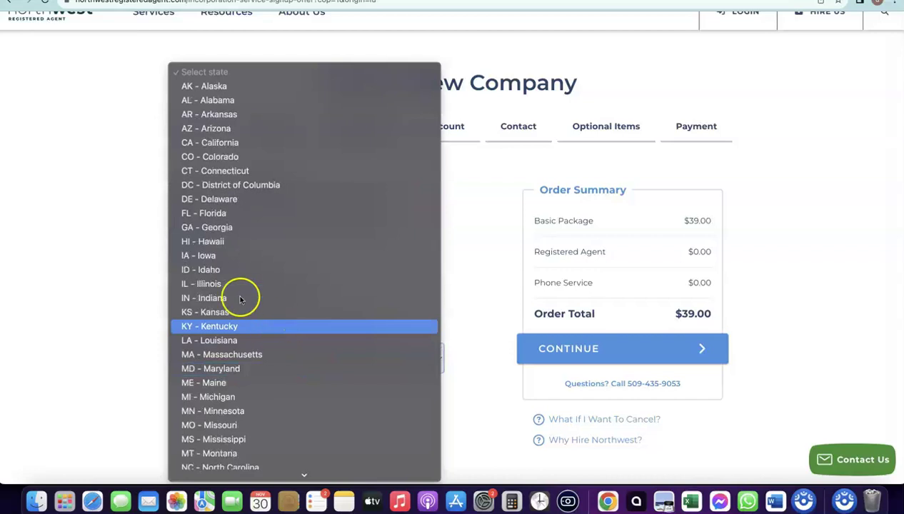
scroll(238, 285, down, 8)
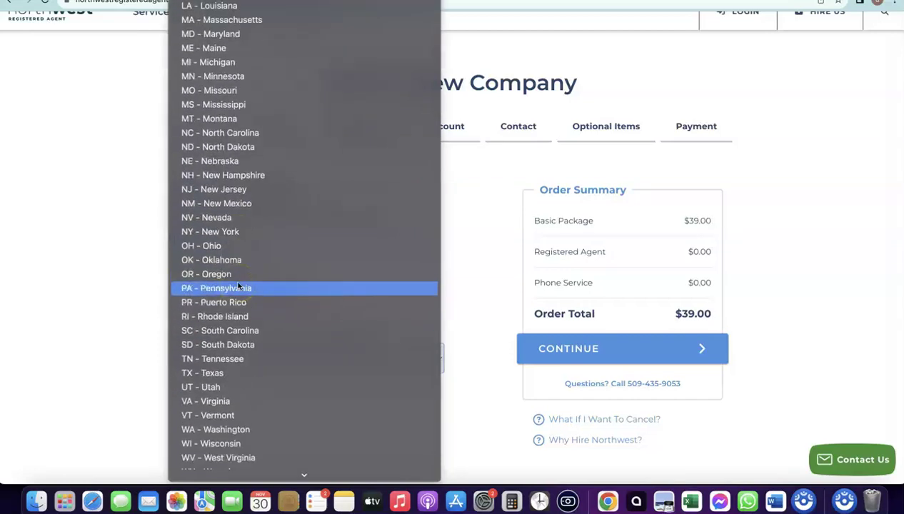
click(231, 208)
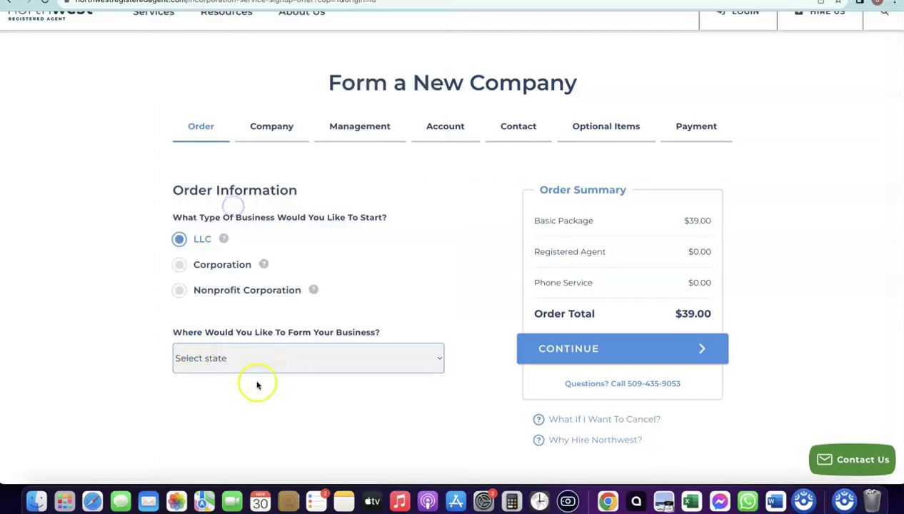
Step: Check the fees in the order summary and continue the order to the company details
scroll(373, 288, down, 1)
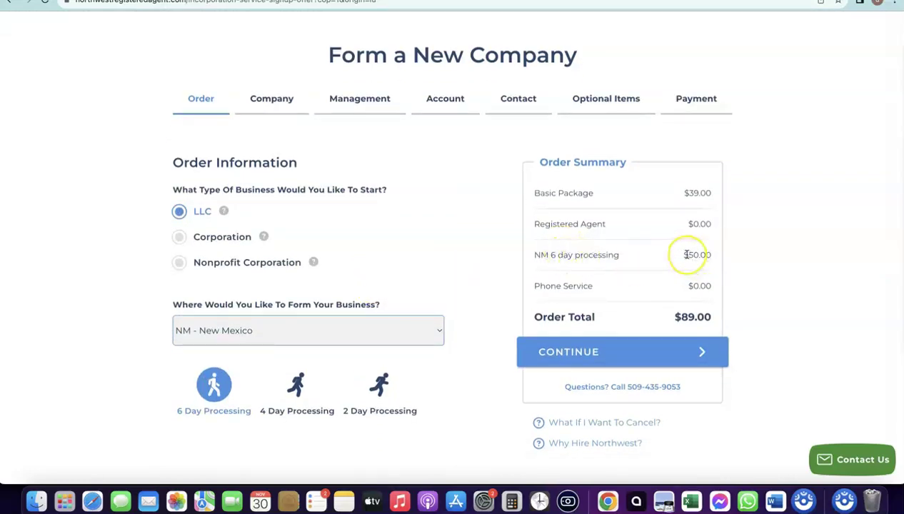
scroll(686, 256, up, 5)
scroll(683, 256, left, 3)
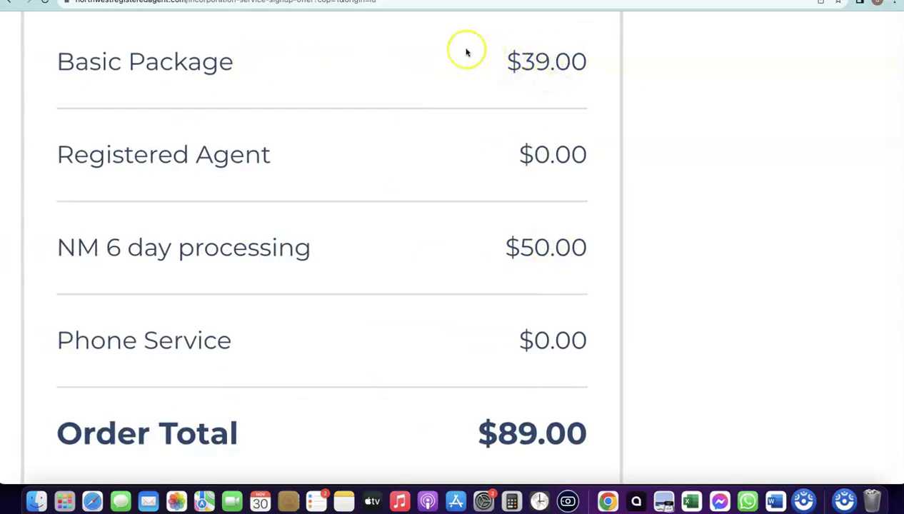
scroll(526, 60, down, 5)
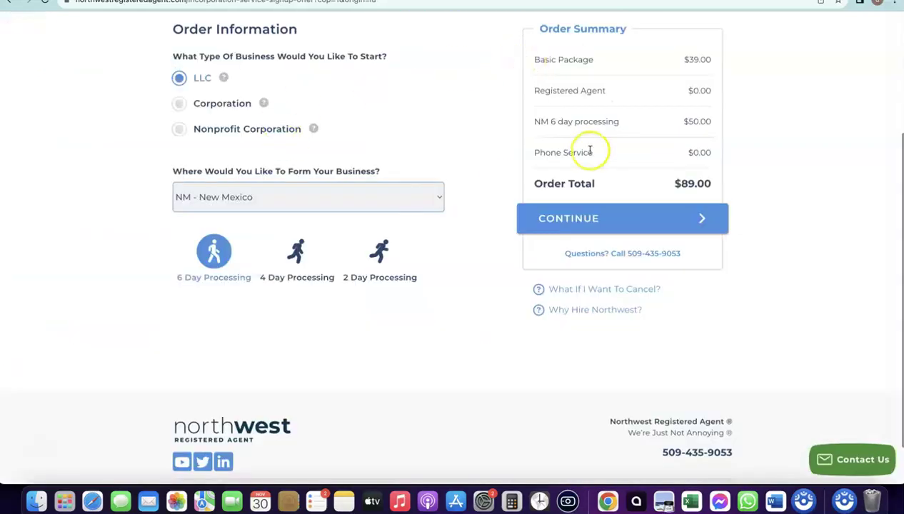
click(571, 225)
Step: Enter "Dropshipping Hustle" as the business name in the company details
click(195, 263)
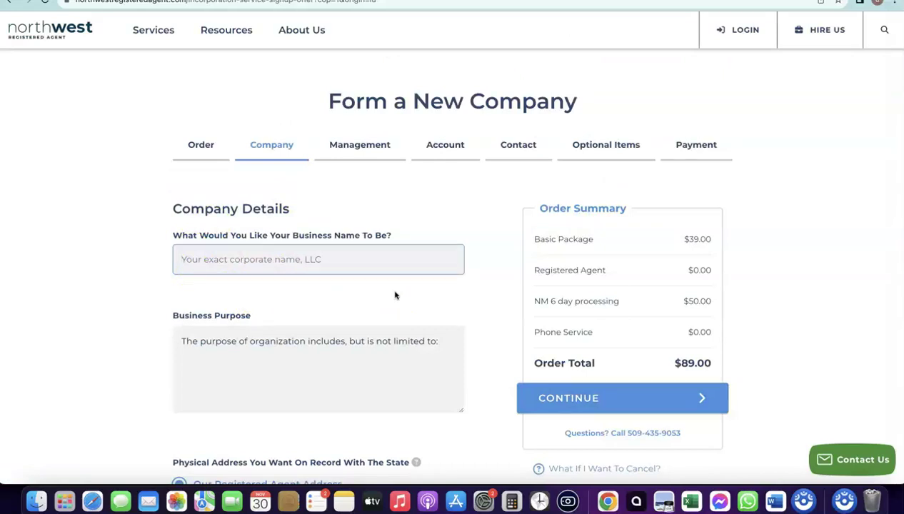
click(351, 258)
text(D)
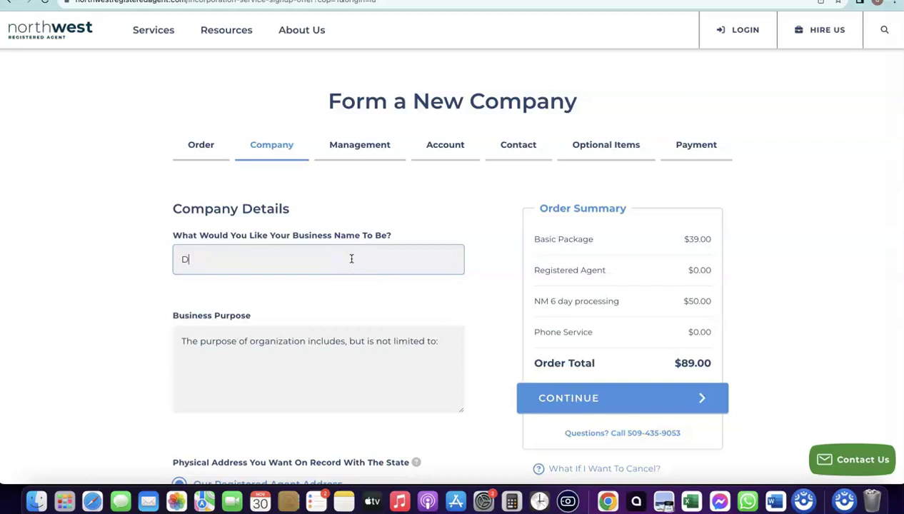
text(ropshipping Hustle)
Step: Add "Dropshipping and eCommerce" to the end of the business purpose and continue the order to the company management details
click(312, 347)
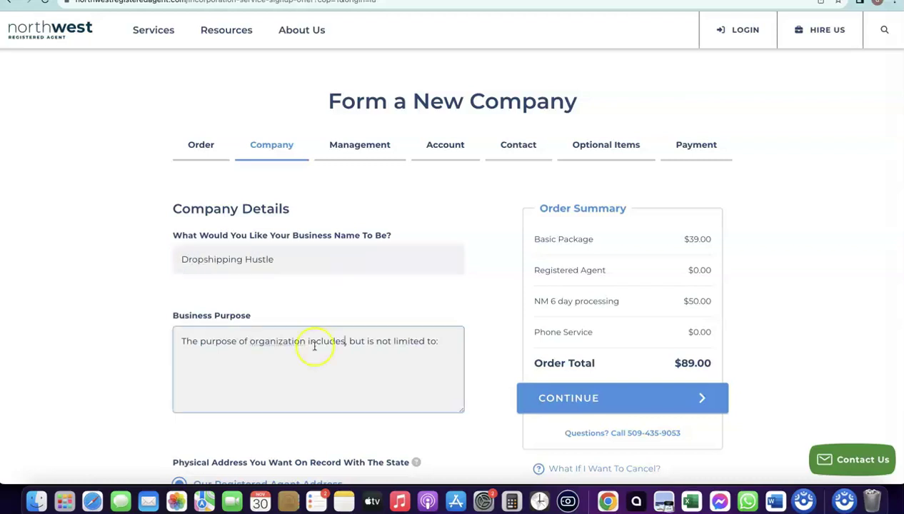
click(258, 334)
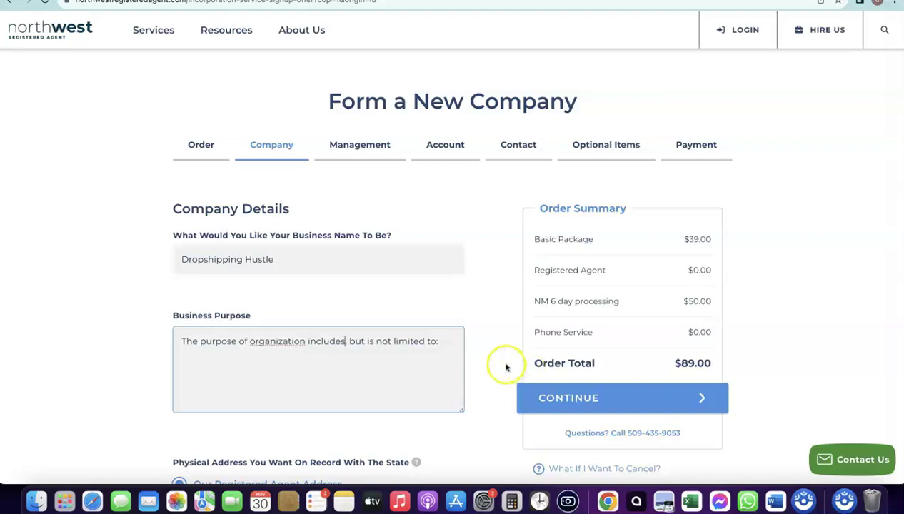
click(452, 342)
text(Dr)
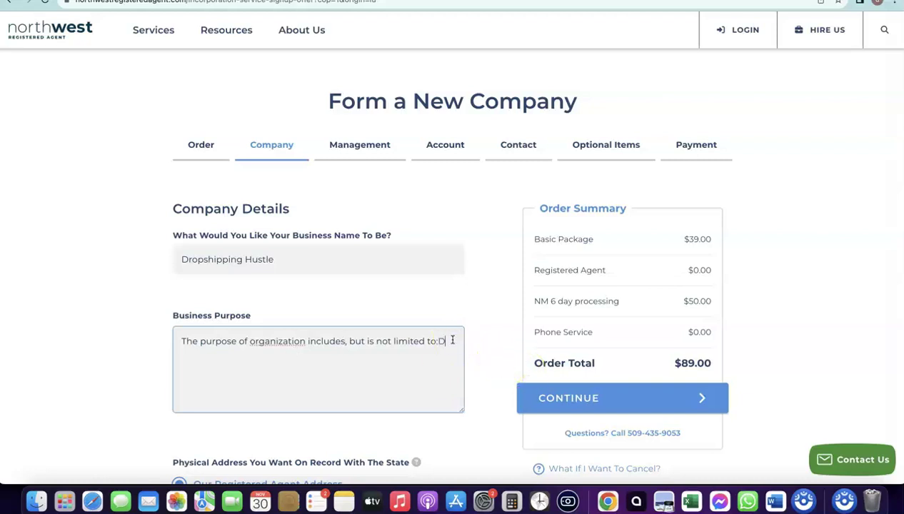
key(BackSpace)
key(BackSpace)
text(Dropshipping and eCommerce)
scroll(347, 276, down, 2)
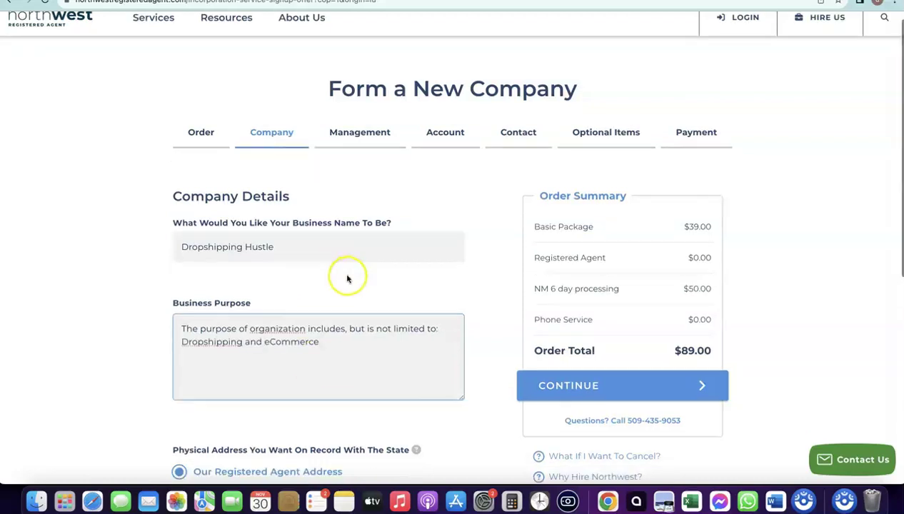
click(609, 364)
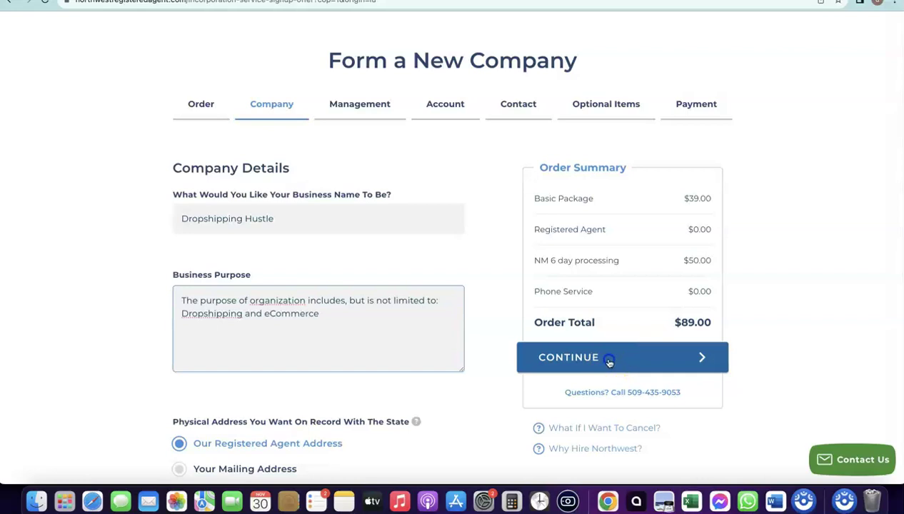
Step: Set the company's management type to Manager Managed and review the member and manager name and address fields
scroll(351, 272, down, 1)
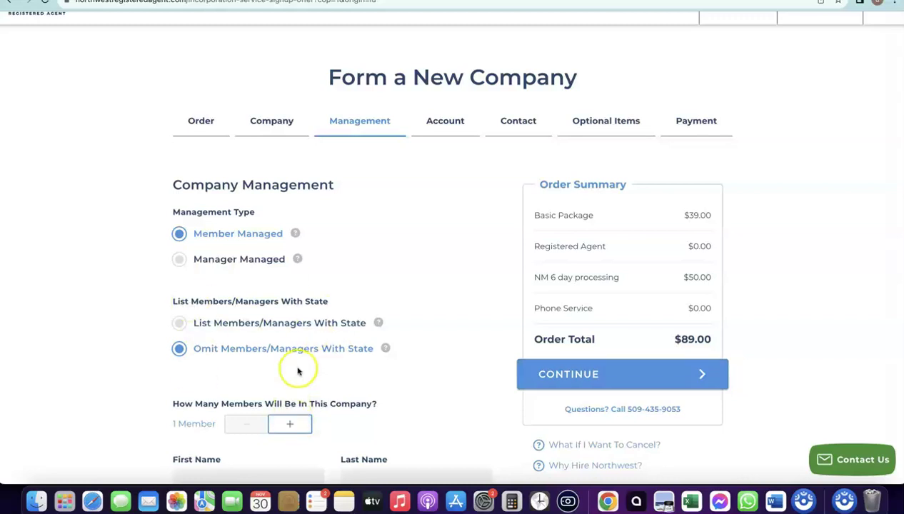
click(178, 260)
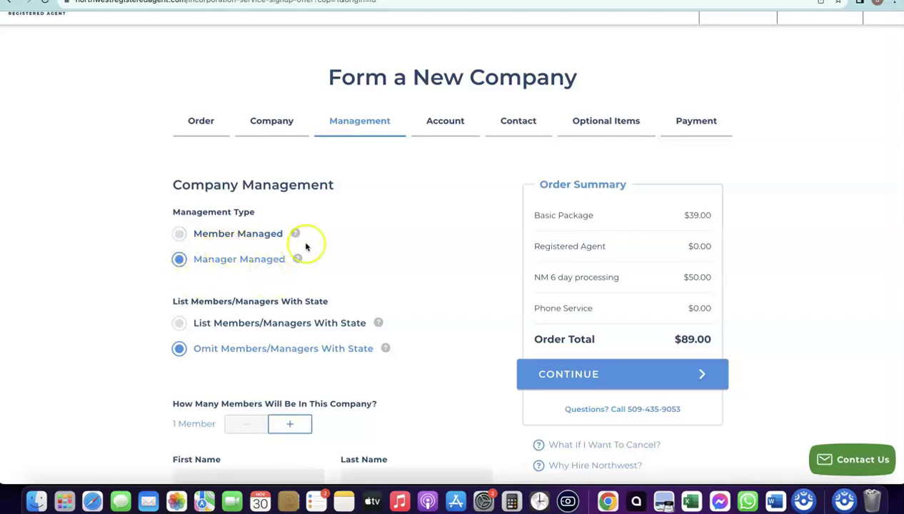
scroll(302, 244, down, 1)
scroll(214, 299, down, 1)
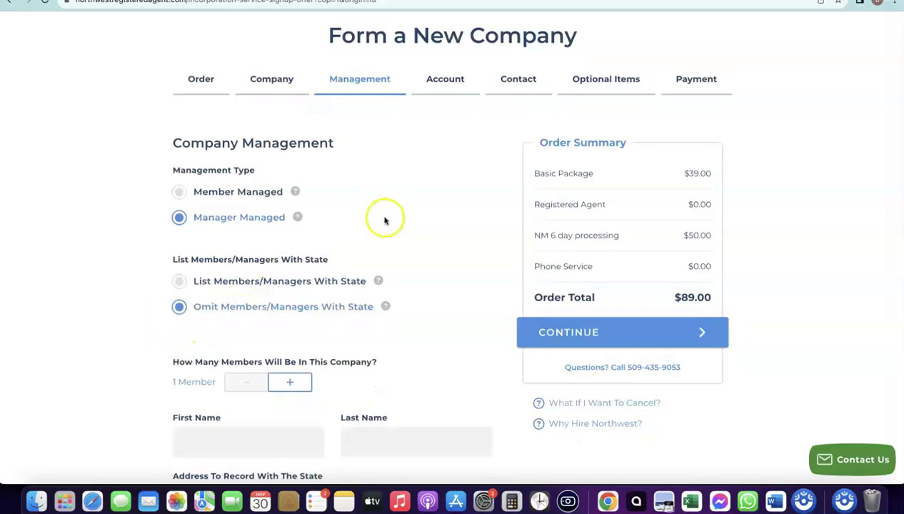
scroll(353, 247, down, 6)
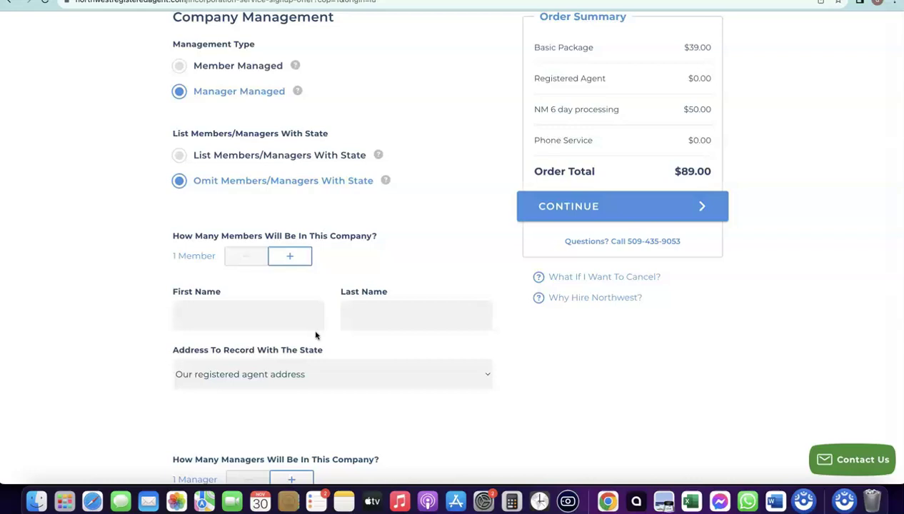
scroll(376, 303, down, 3)
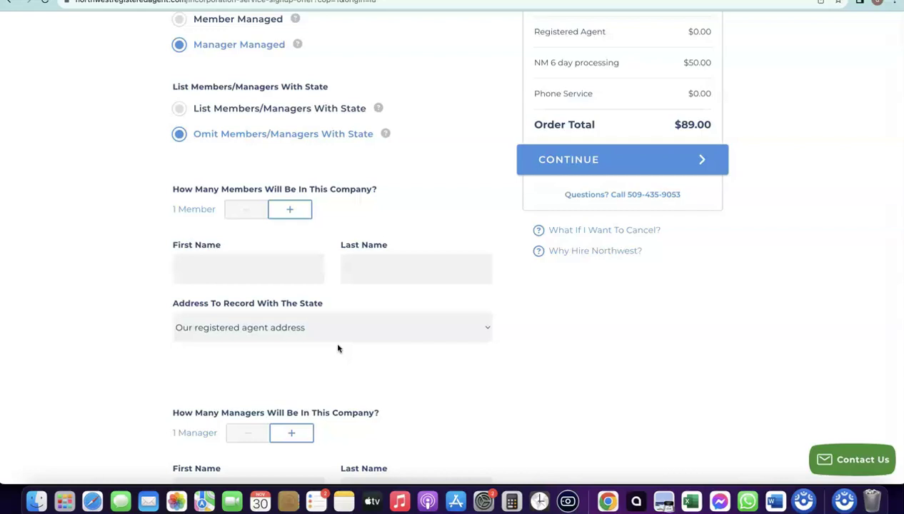
scroll(338, 349, down, 5)
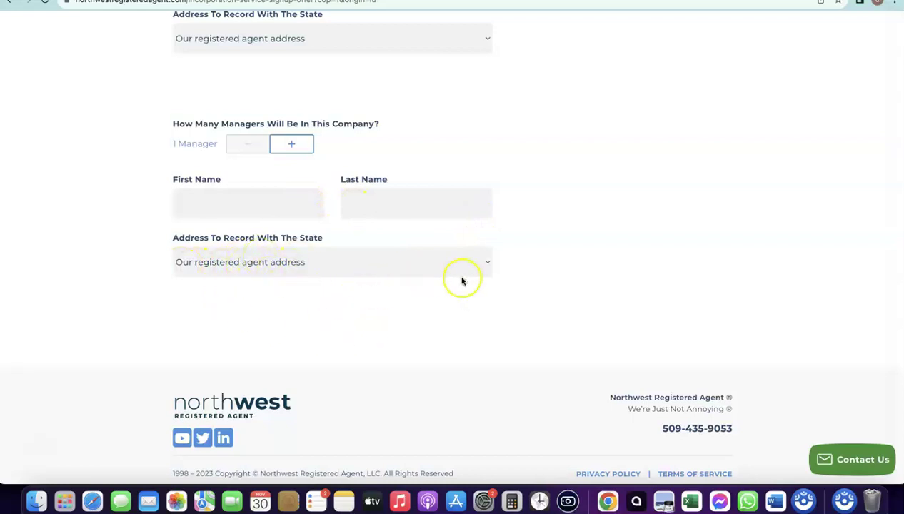
scroll(462, 280, up, 2)
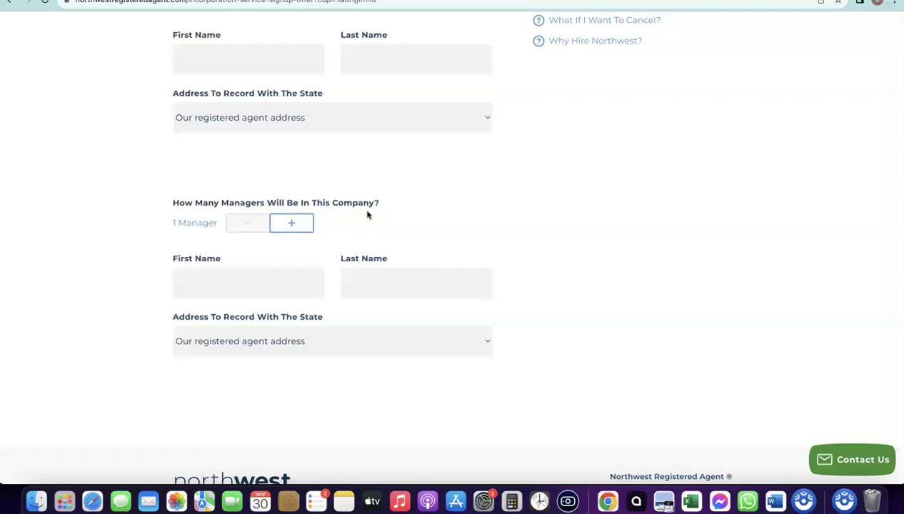
scroll(362, 215, up, 5)
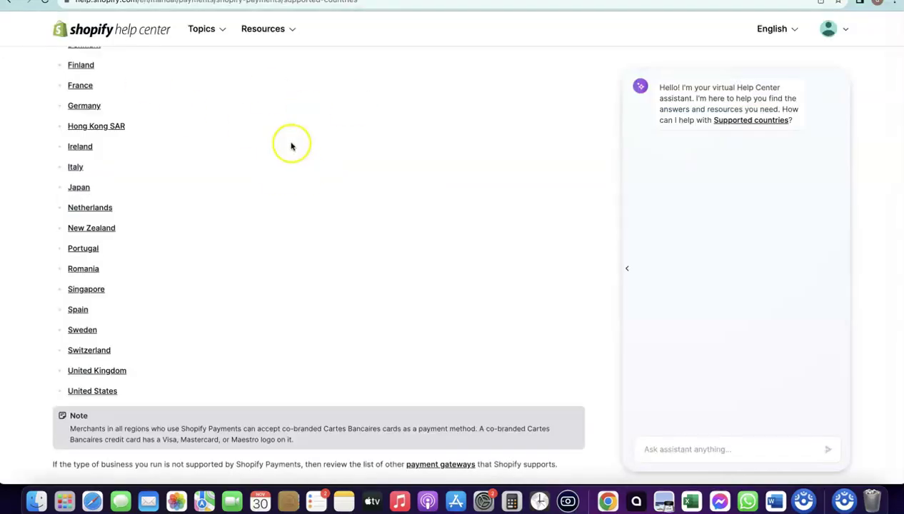
Step: Check the Shopify help center's supported countries page against the store's payment settings, highlighting "Shopify Payments" in the page heading
scroll(291, 145, up, 5)
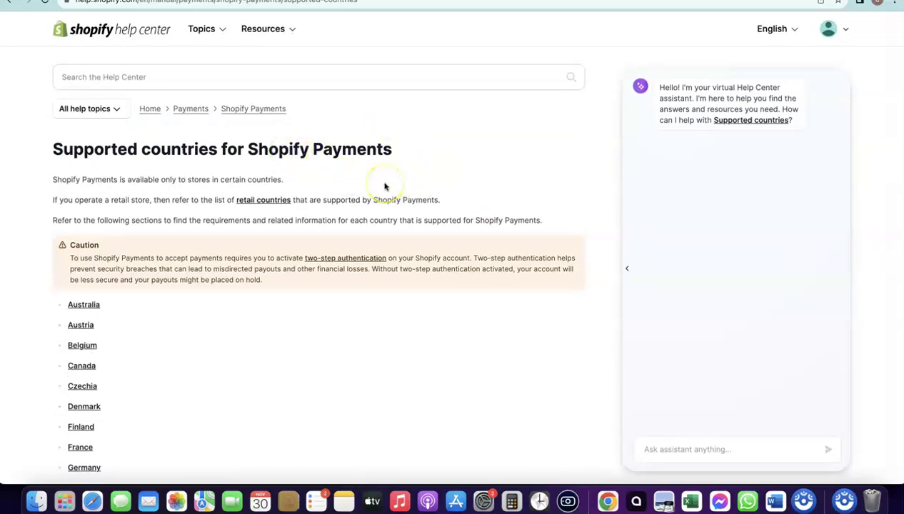
drag(248, 148, 424, 155)
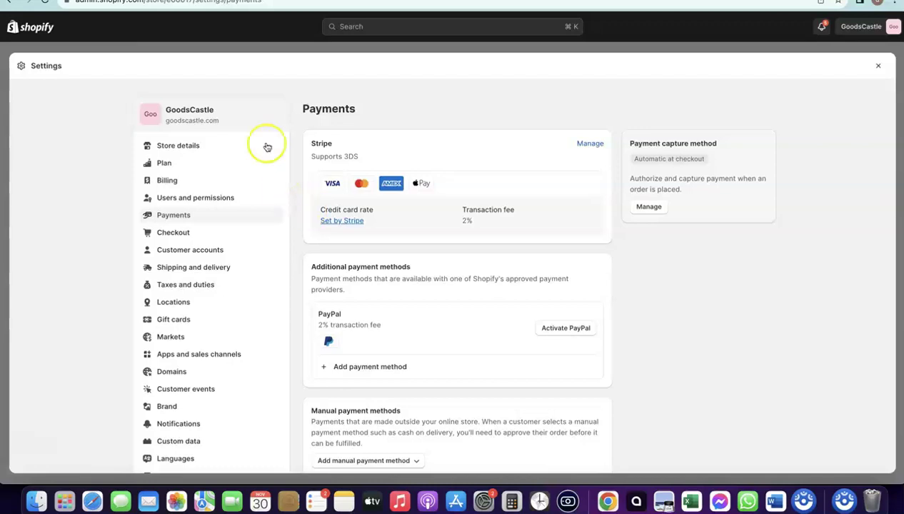
click(342, 1)
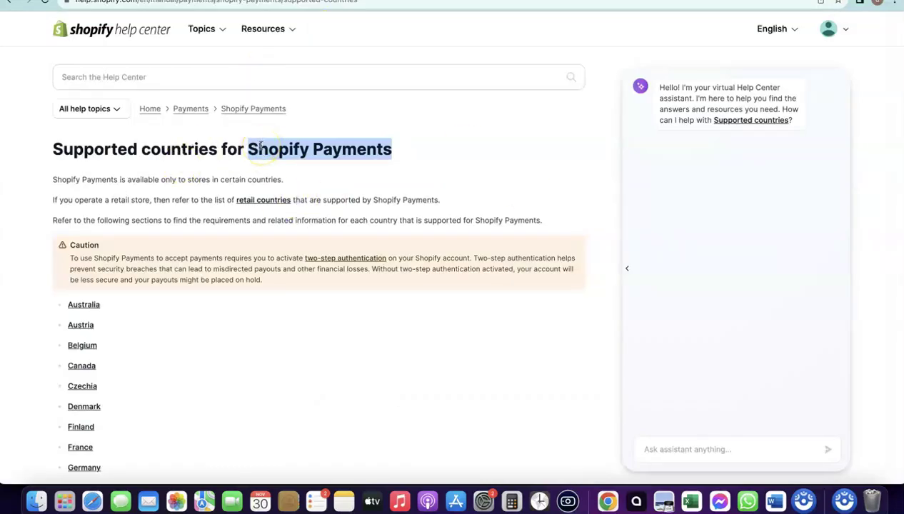
drag(250, 147, 377, 148)
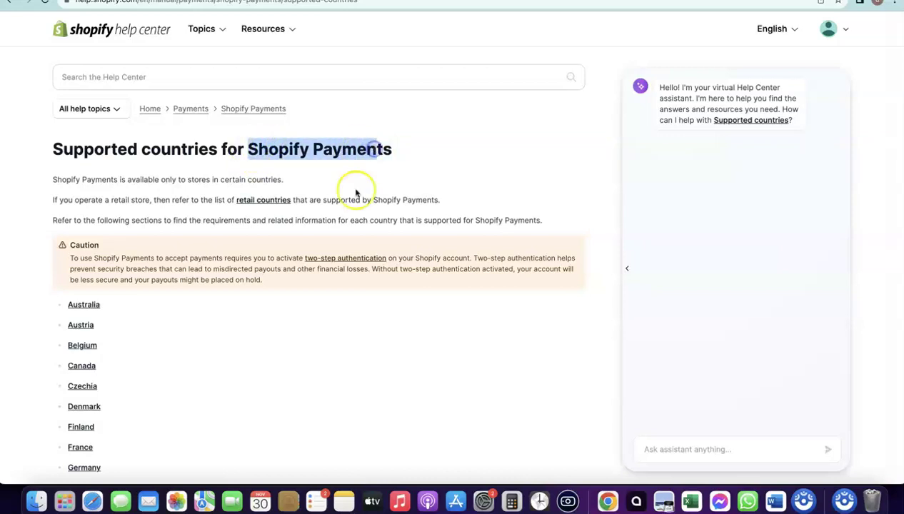
Step: Return to the Northwest Registered Agent order and review its company management section
click(486, 2)
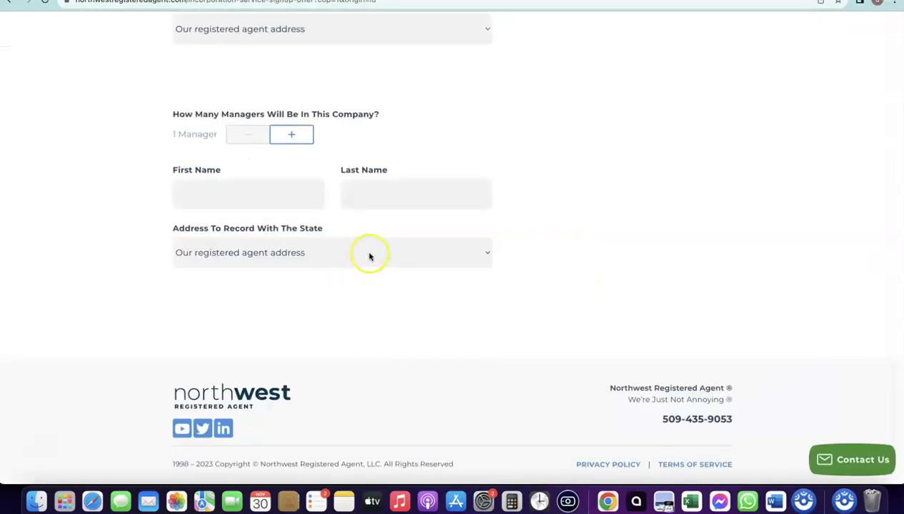
scroll(370, 256, up, 15)
scroll(428, 235, down, 1)
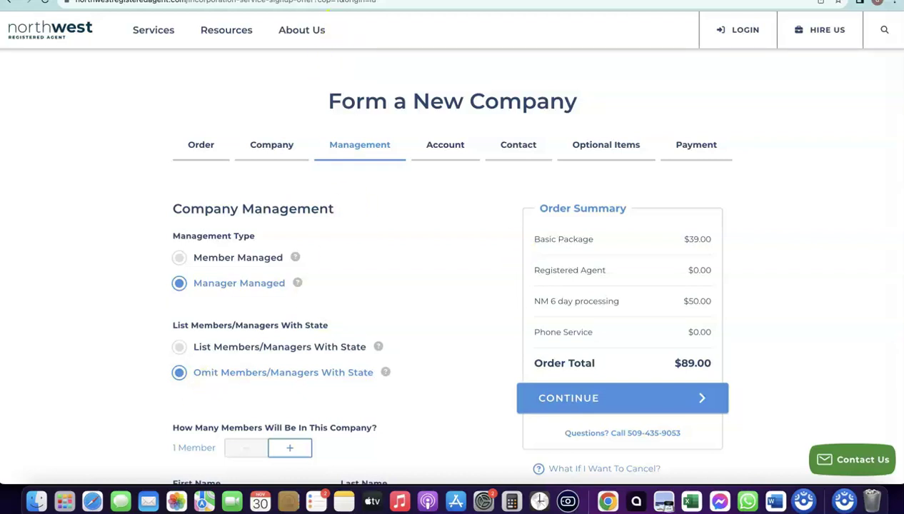
Step: Switch back to the Shopify help center page on supported countries and highlight "Shopify Payments" in its heading again
click(332, 2)
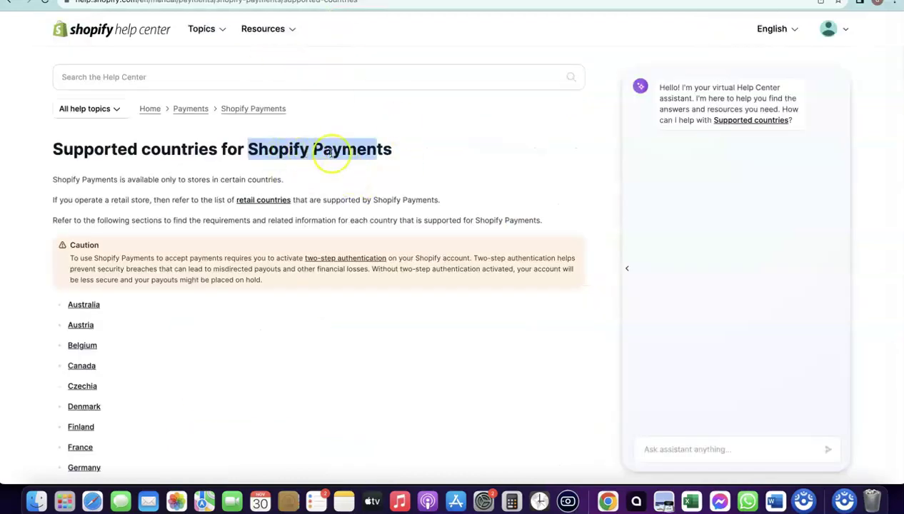
drag(249, 148, 425, 153)
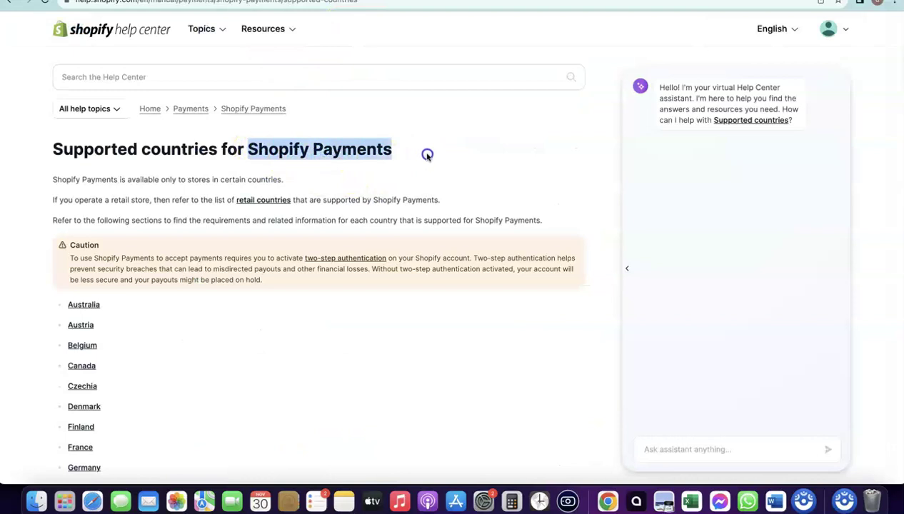